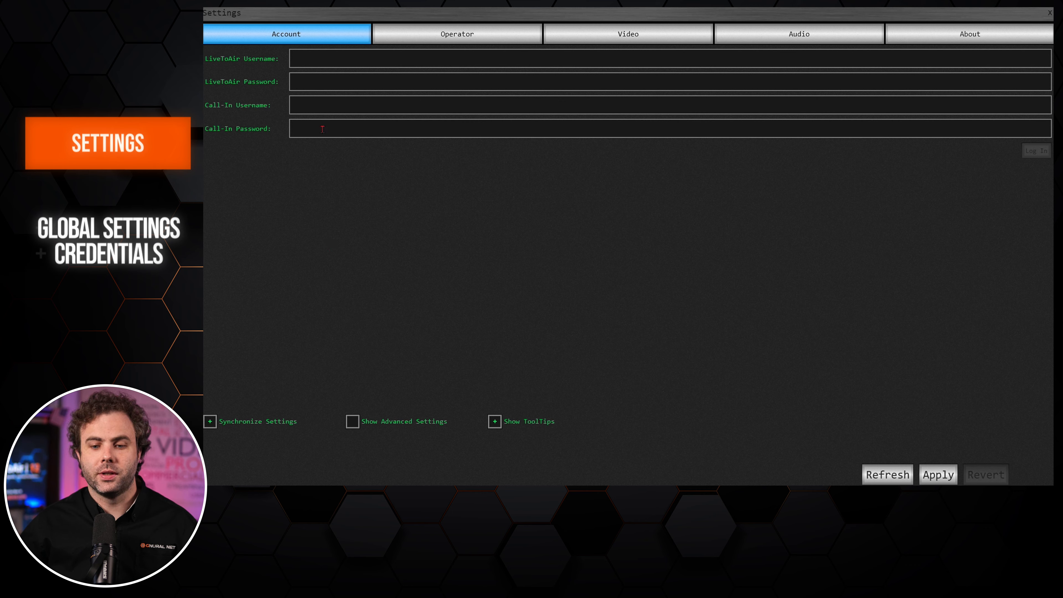
Enter the LiveToAir and Call-In account usernames and passwords, save them, and log in.
click(311, 60)
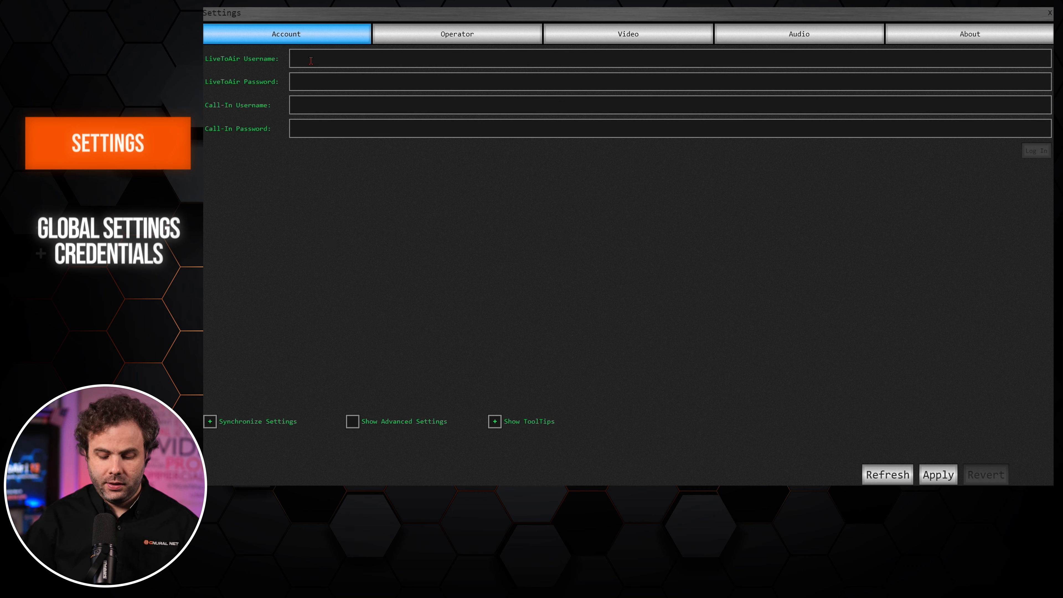
text(Exampl)
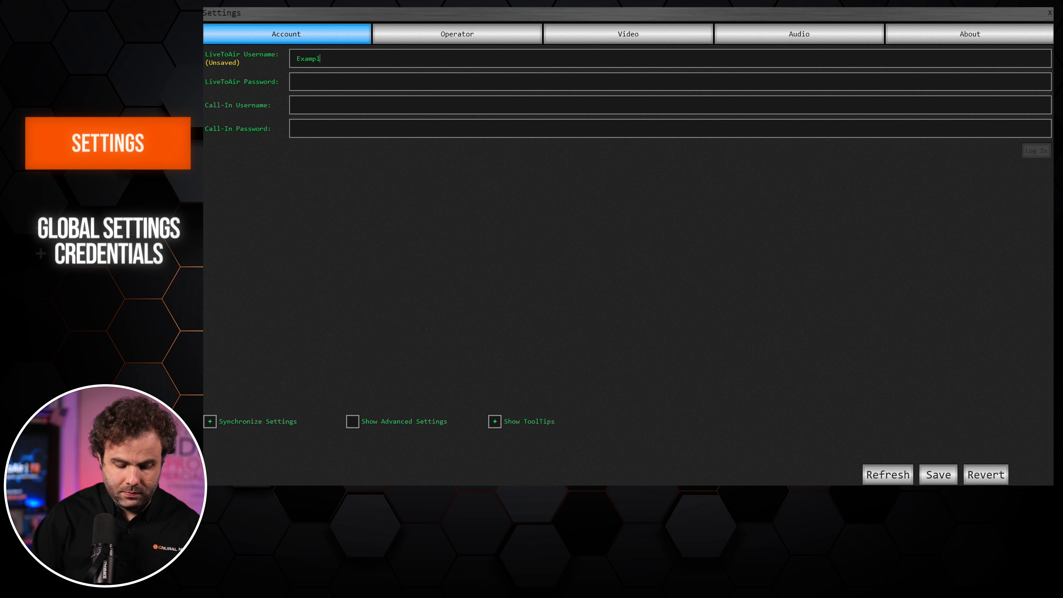
text(e-LTA)
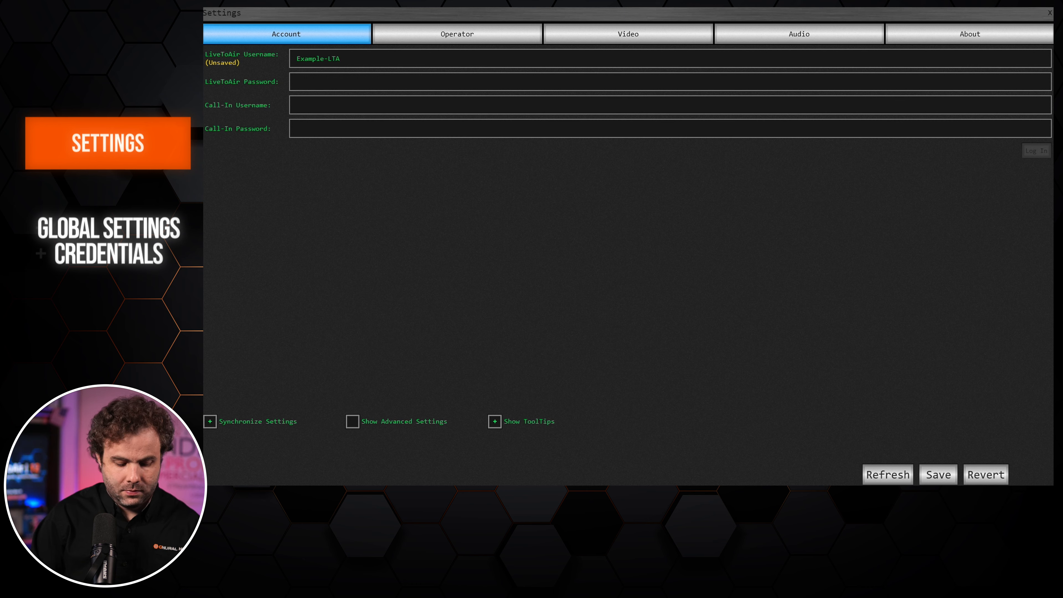
text(****)
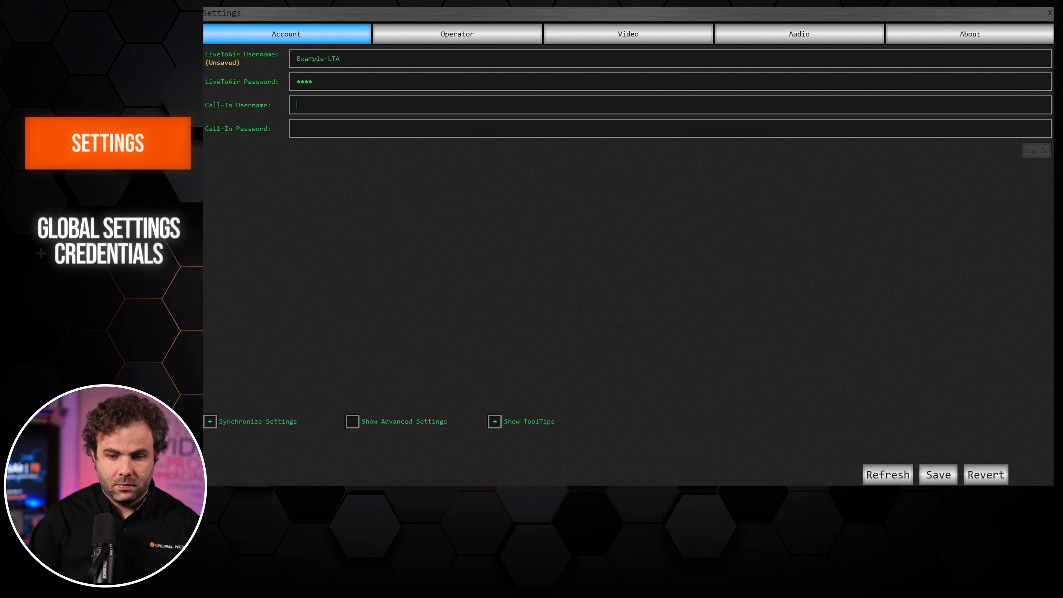
text(Example)
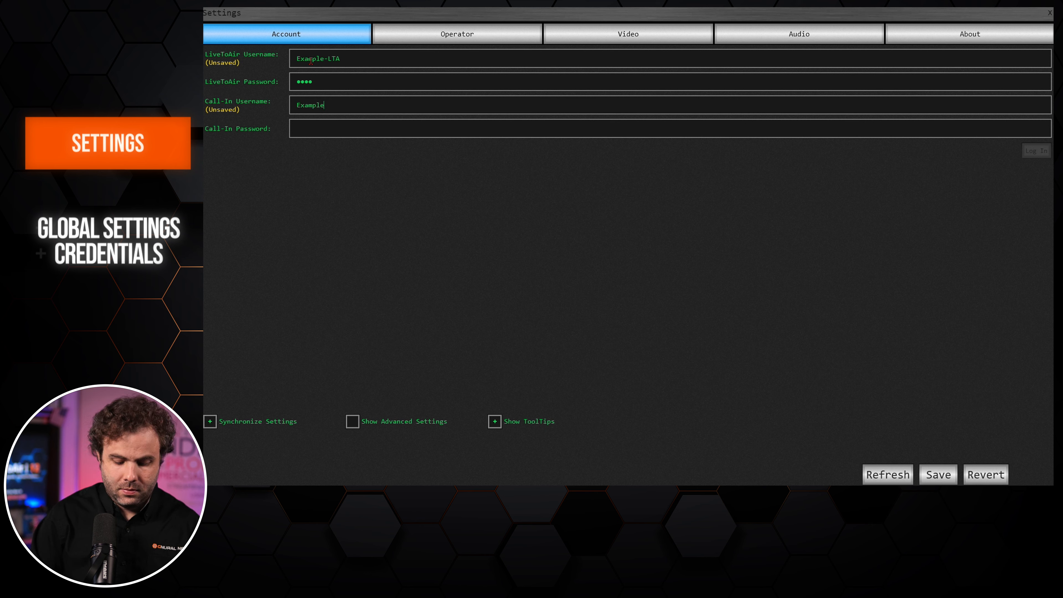
text(-CIM)
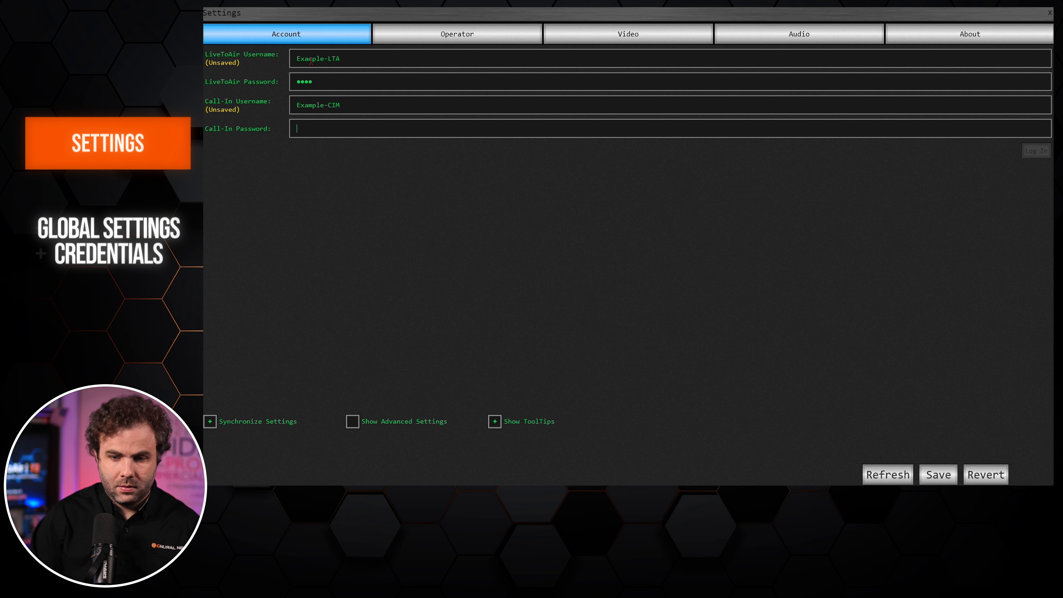
key(Tab)
text(****)
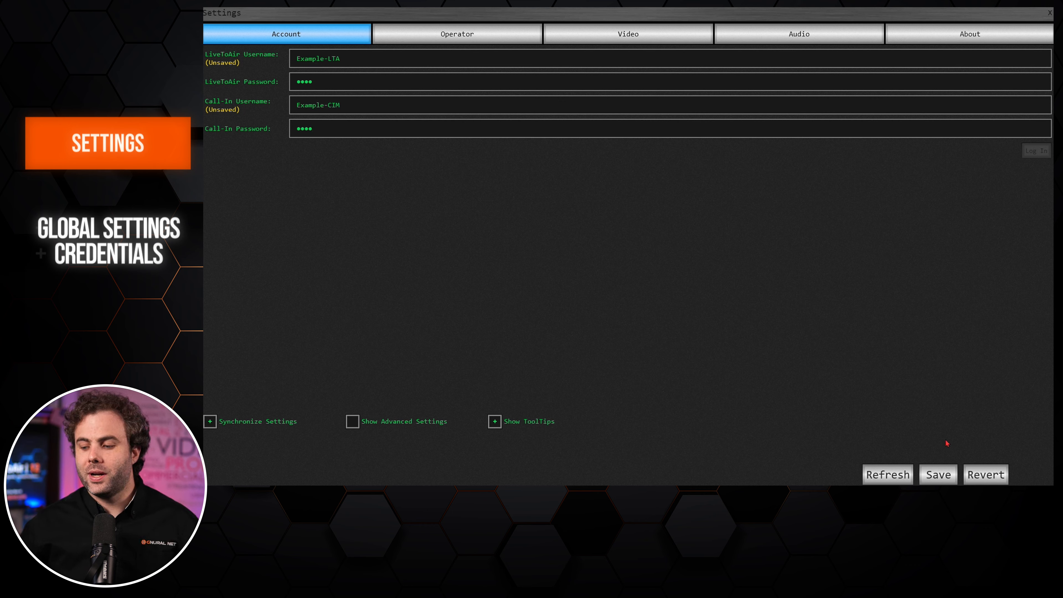
click(938, 475)
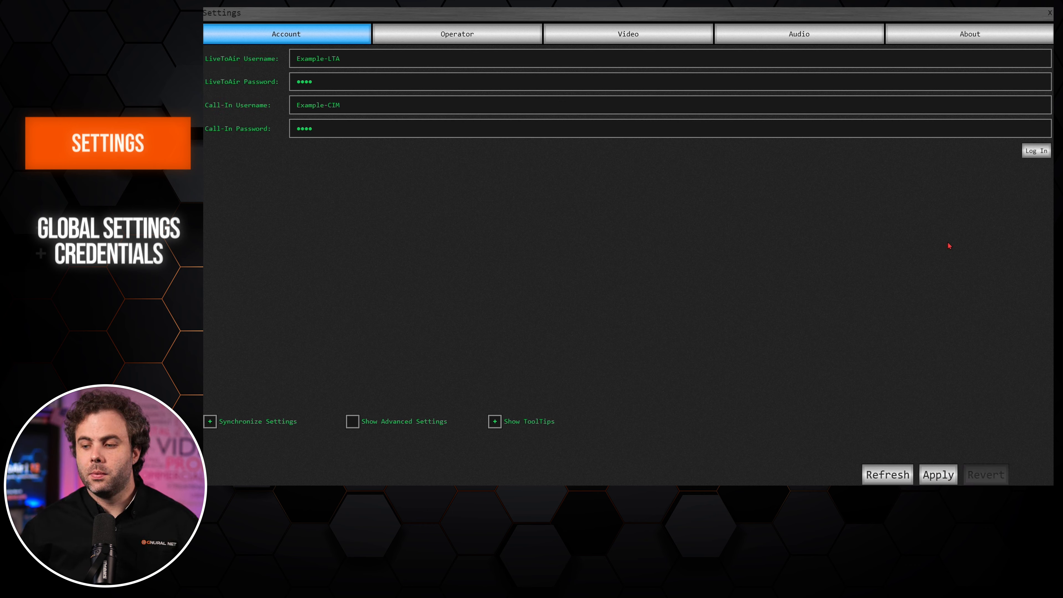
click(1026, 155)
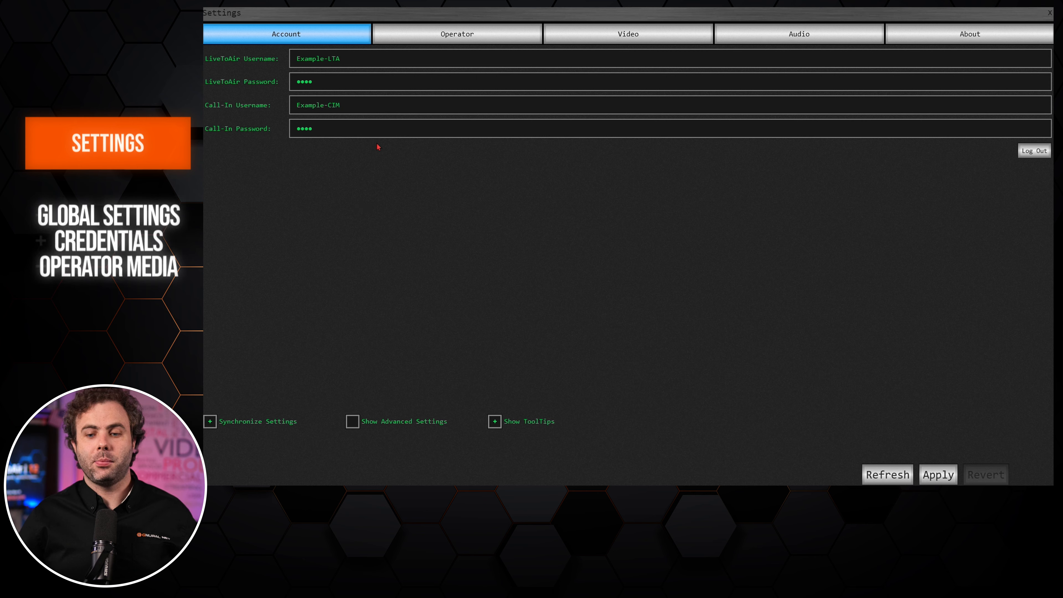
Assign PTZOptics webcam, Shure MV7 headphones and PTZOptics microphone to the operator, save, then go to Video settings.
click(412, 41)
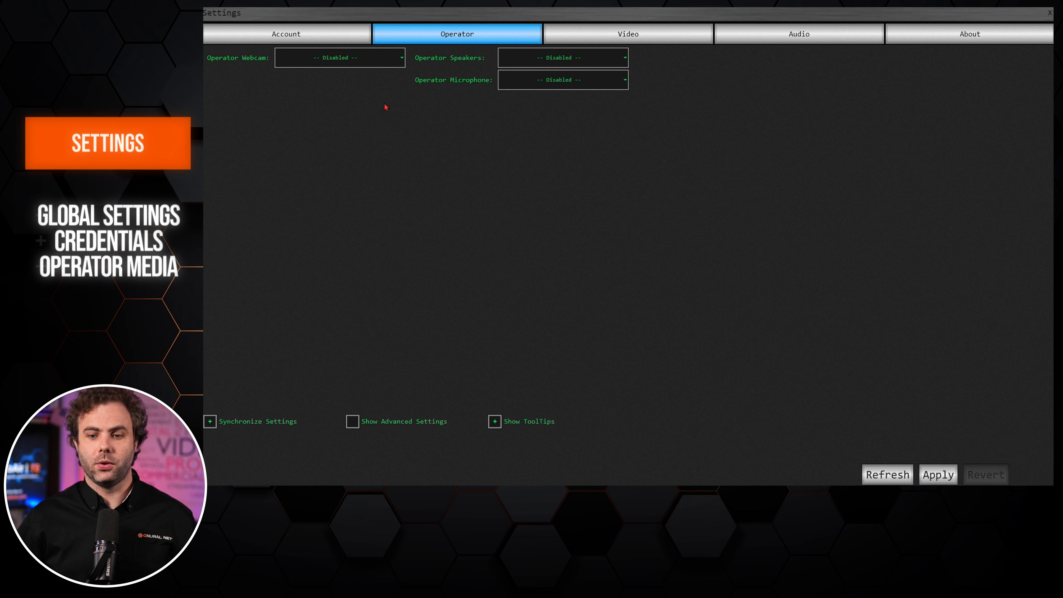
click(387, 58)
scroll(402, 126, down, 4)
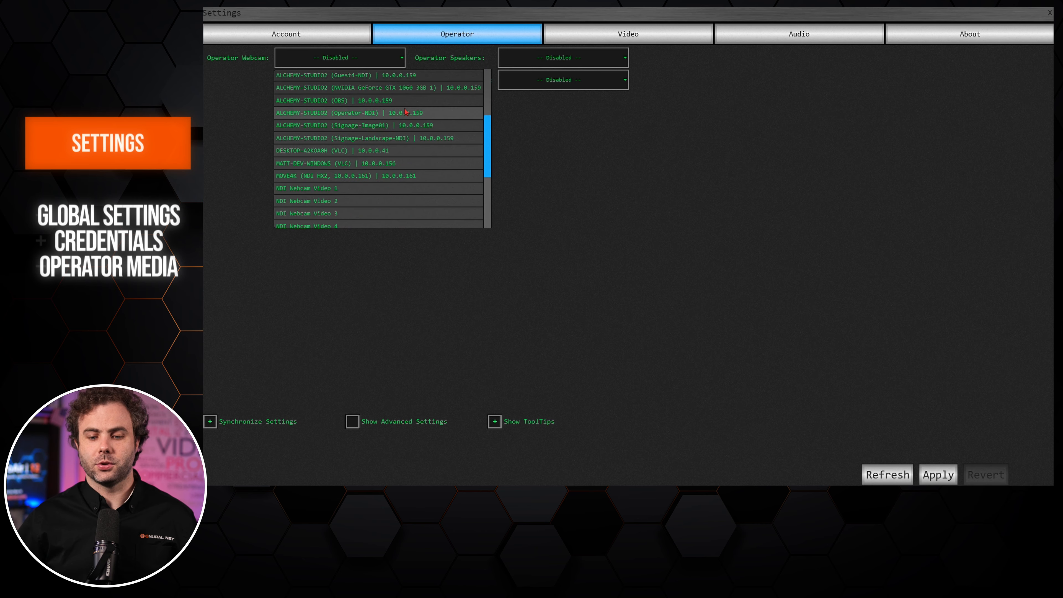
click(368, 178)
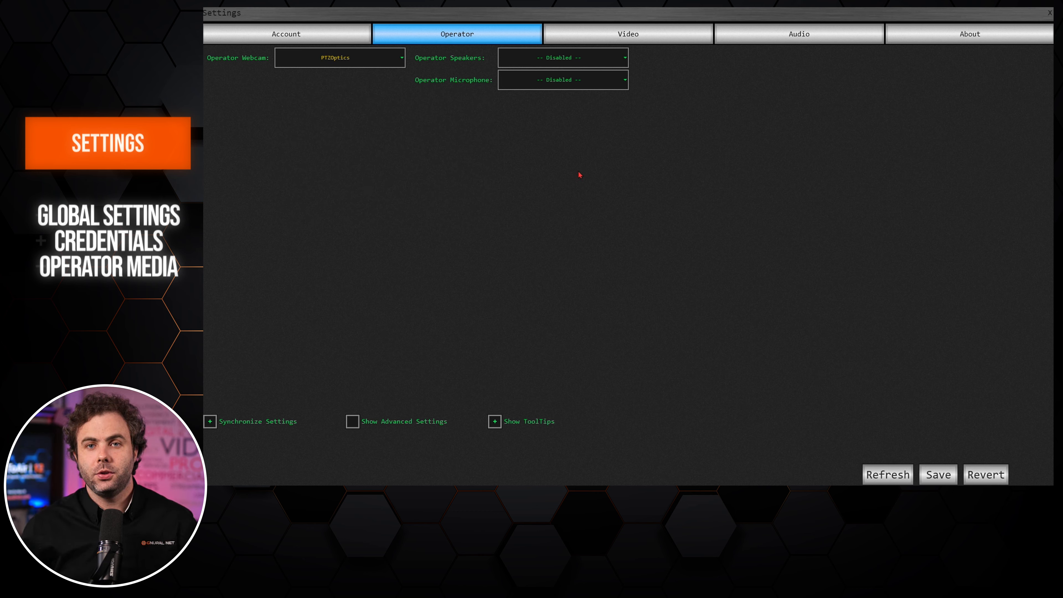
click(619, 59)
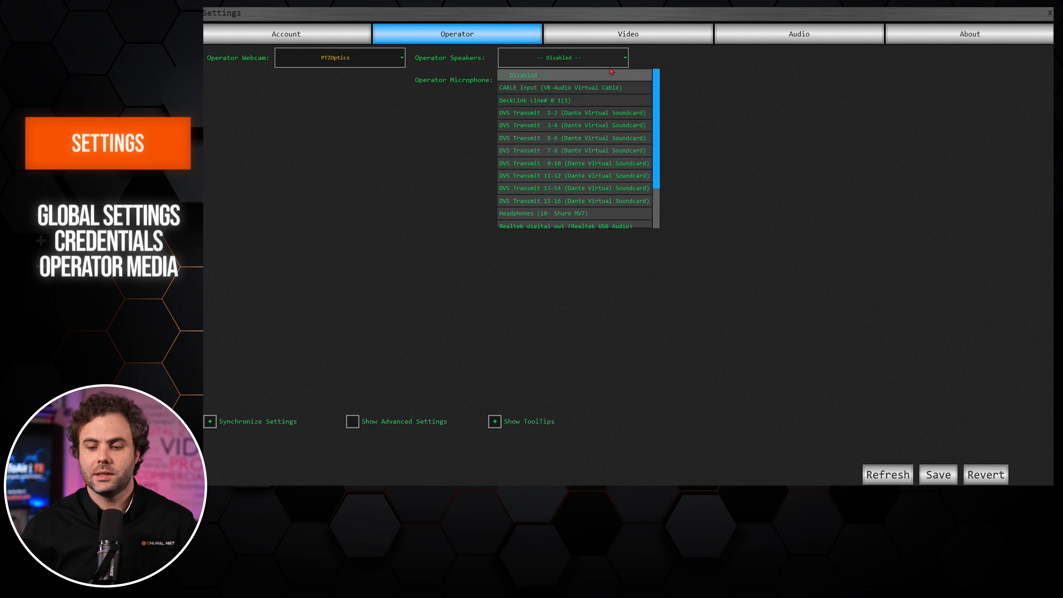
click(584, 214)
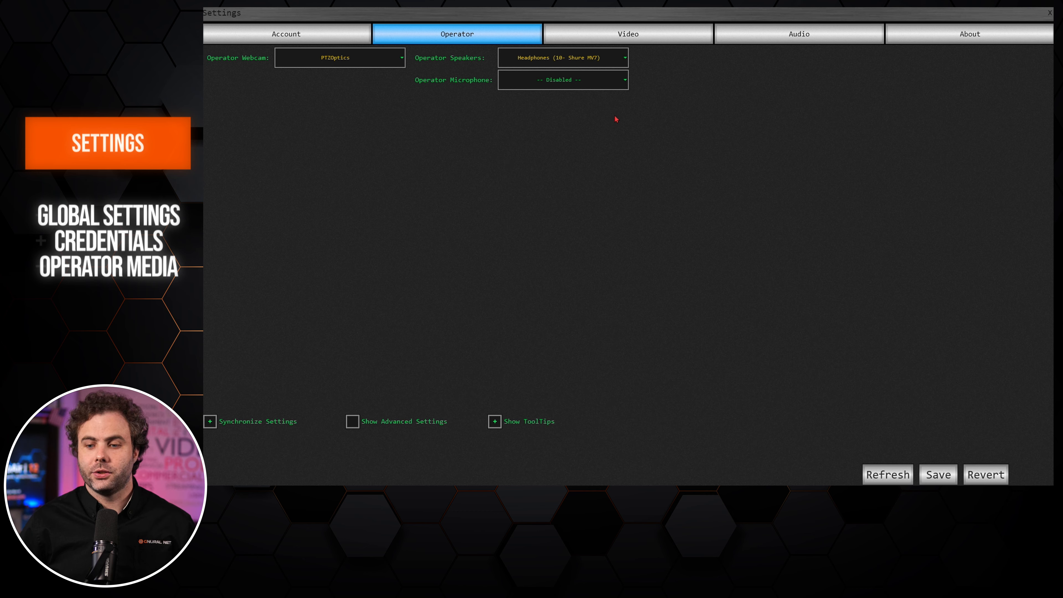
click(618, 80)
scroll(608, 138, down, 5)
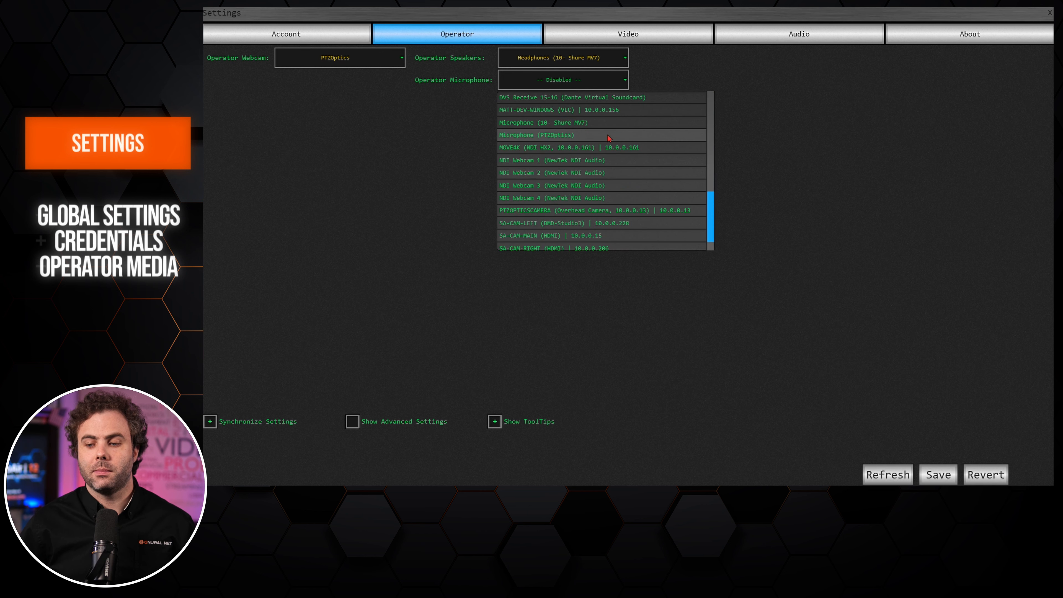
click(577, 135)
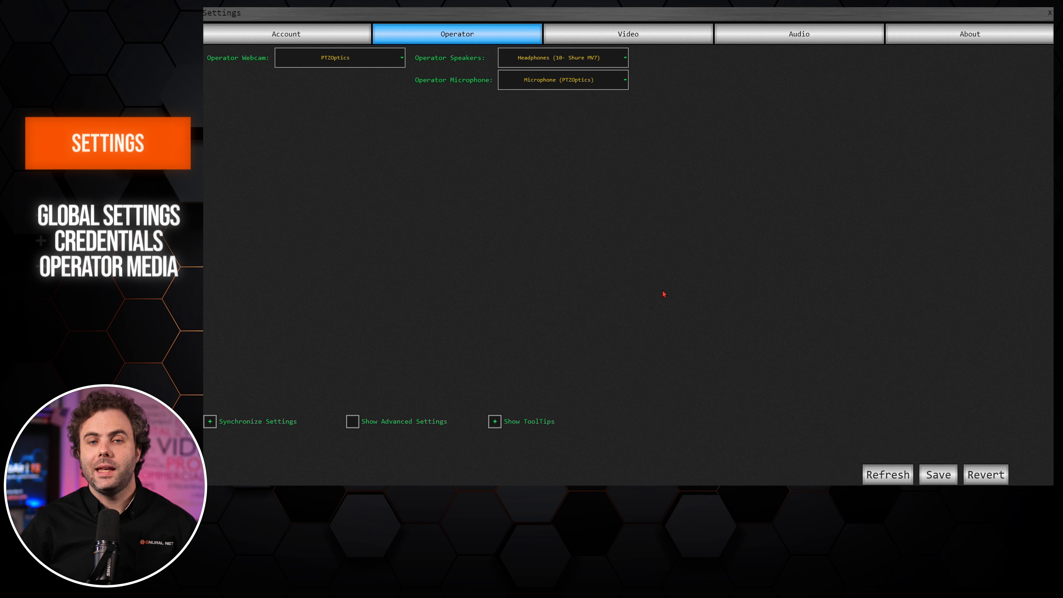
click(942, 476)
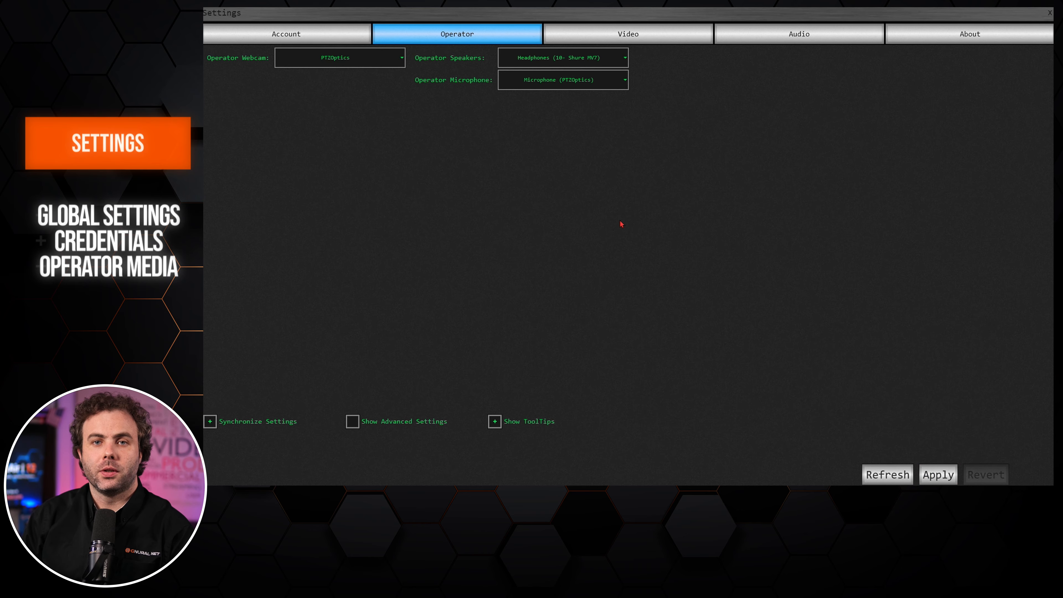
click(581, 36)
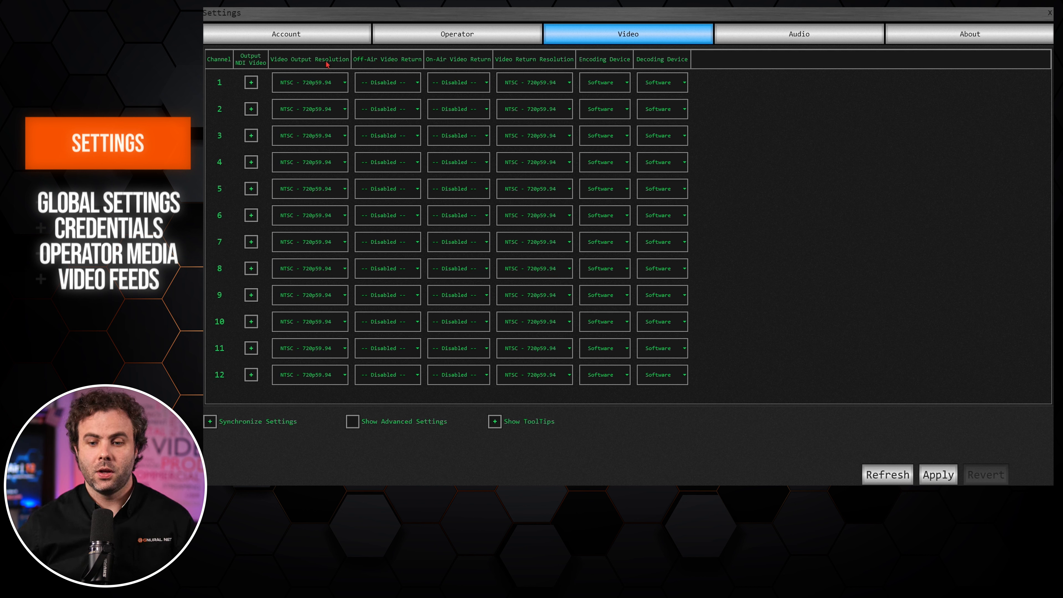
click(411, 83)
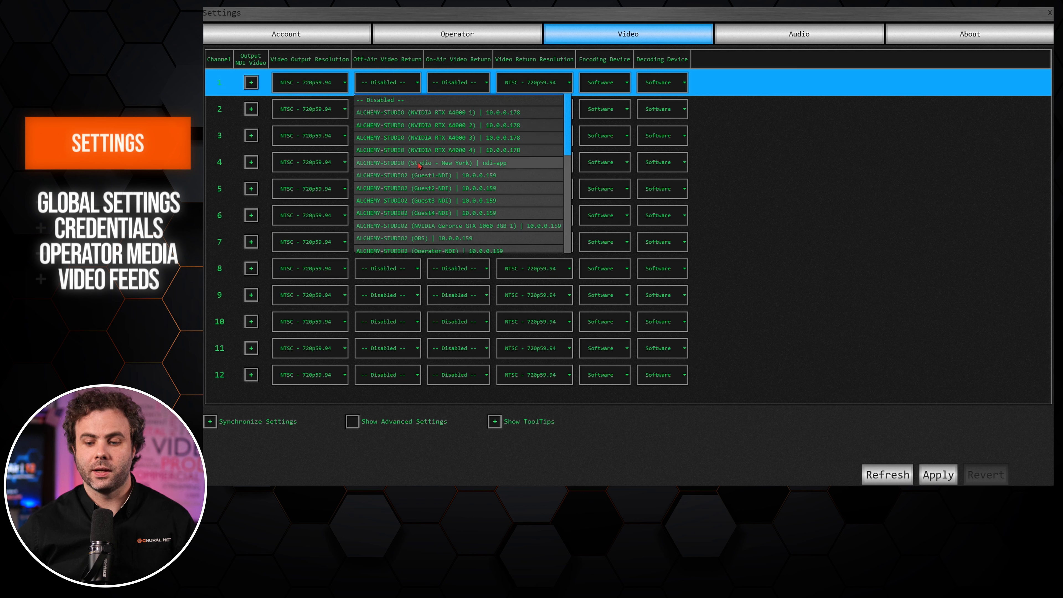
Set off-air video return to ALCHEMY-STUDIO2 (Operator-NDI) and on-air return to DESKTOP-A2KOA0H (VLC) | 10.0.0.41.
scroll(418, 166, down, 3)
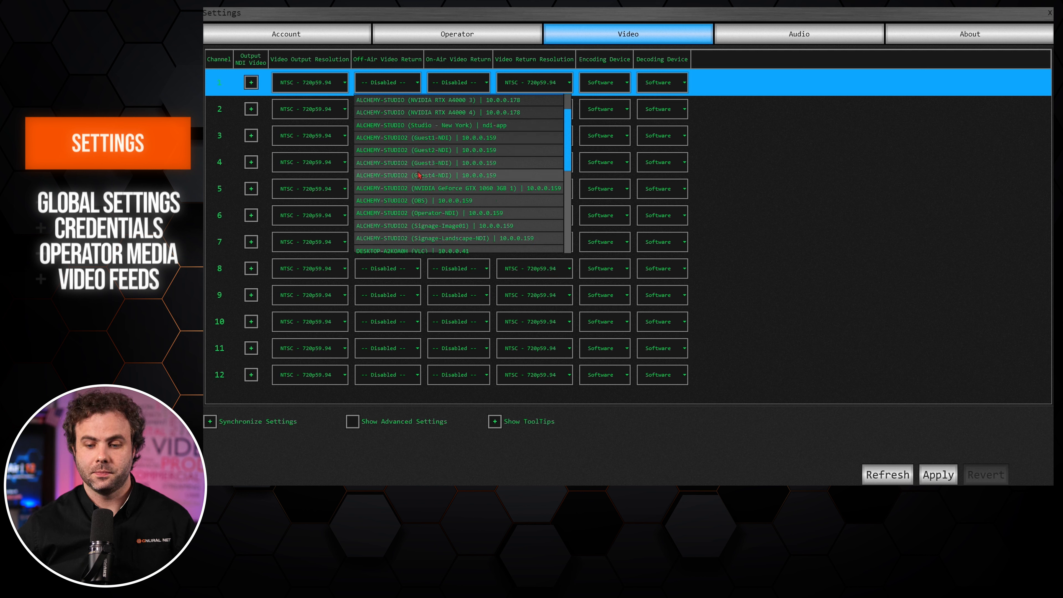
click(422, 214)
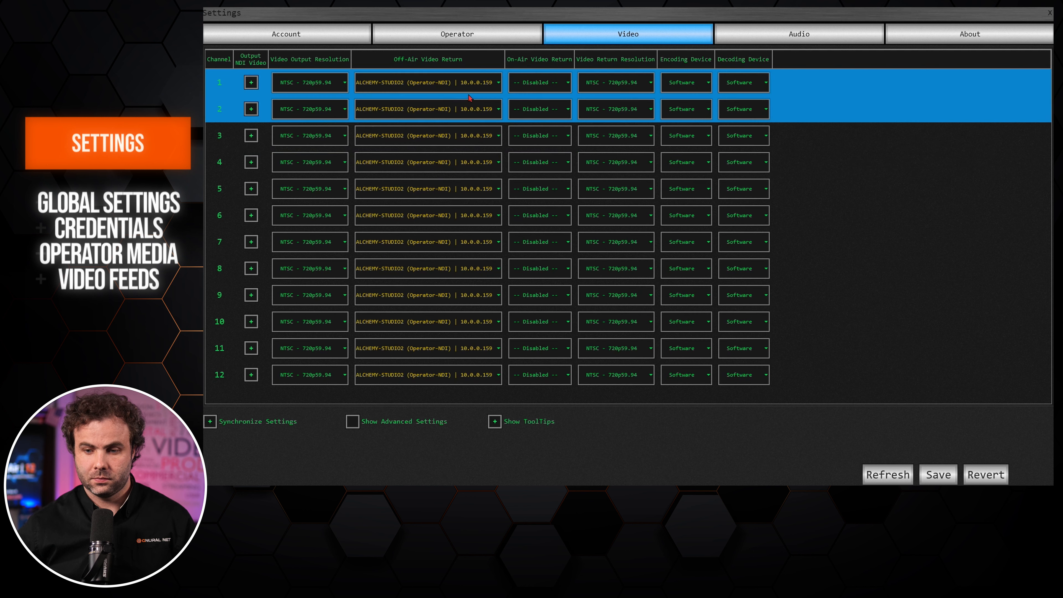
click(536, 84)
scroll(564, 167, down, 3)
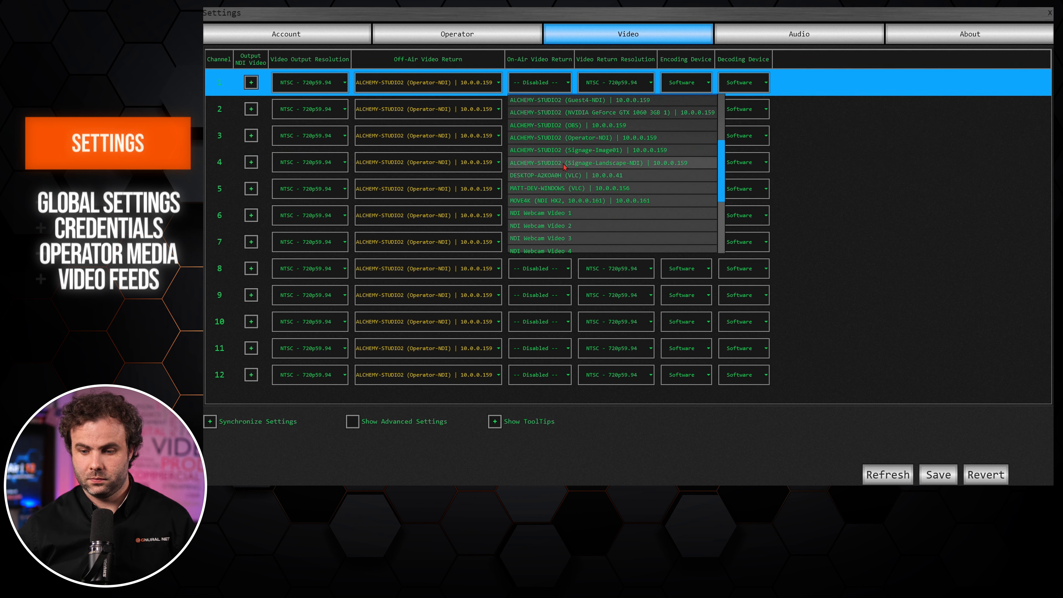
scroll(563, 167, down, 3)
click(564, 138)
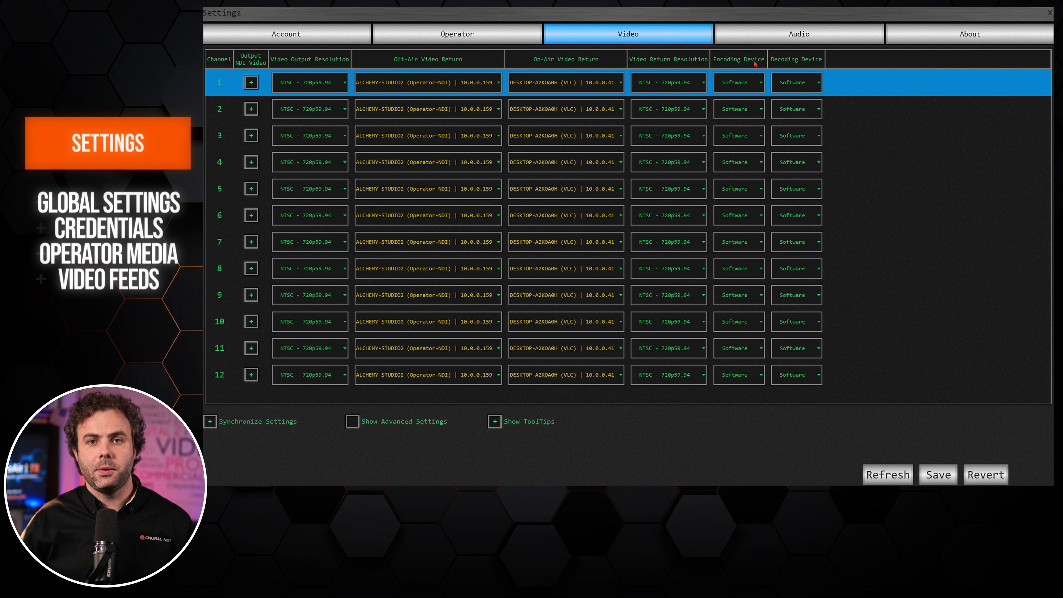
click(756, 83)
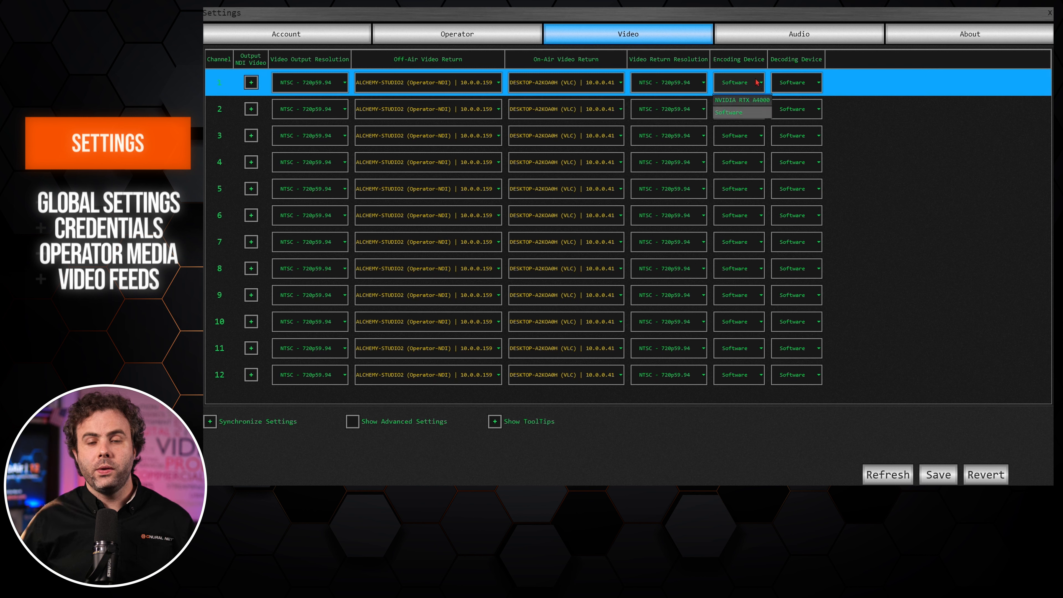
Set the encoding device to NVIDIA RTX A4000, save the video settings, and switch to Audio settings.
click(753, 99)
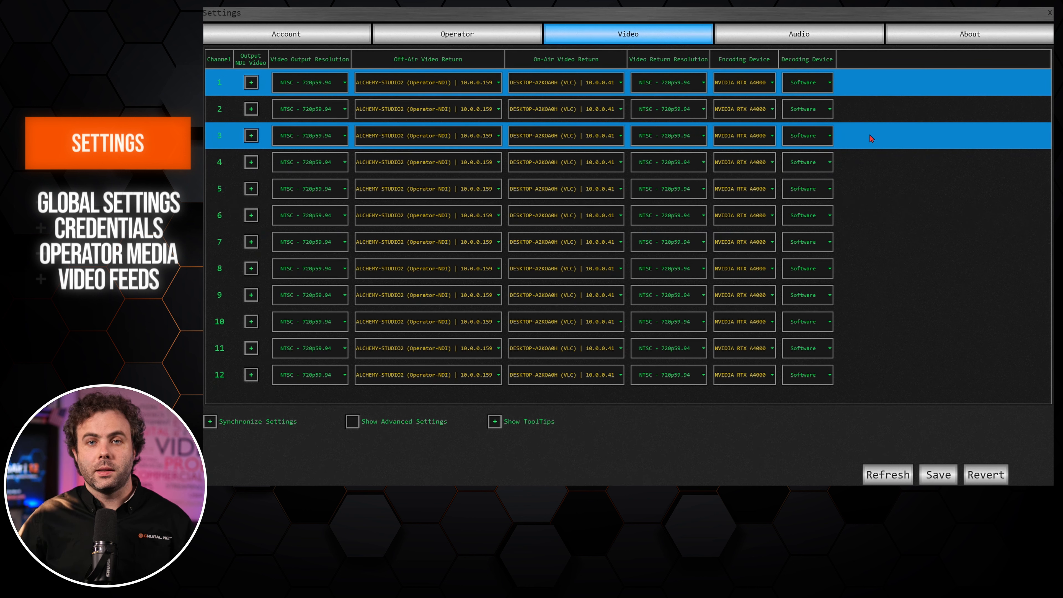
click(946, 475)
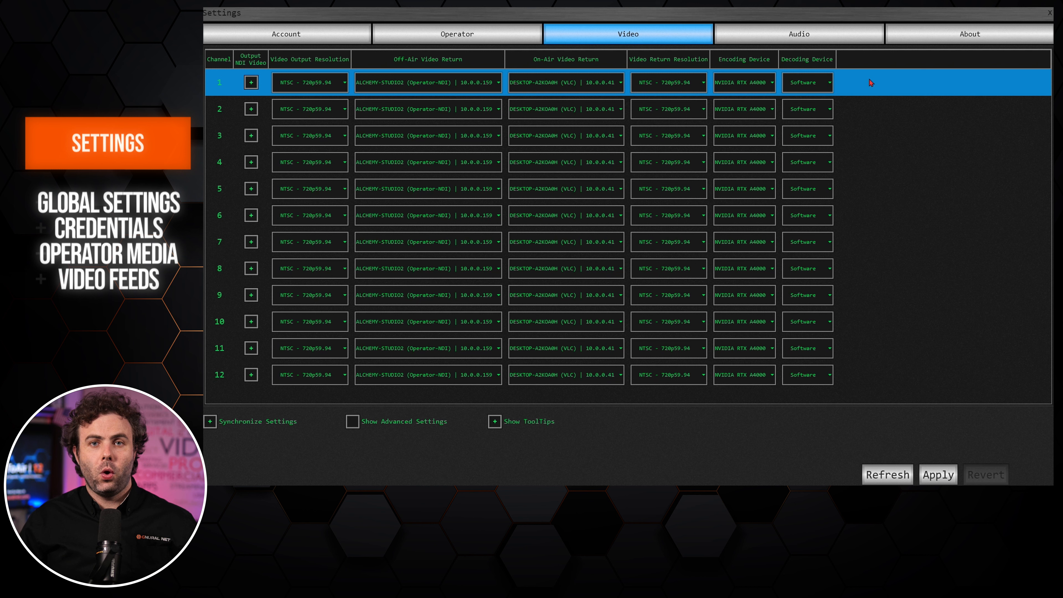
click(813, 36)
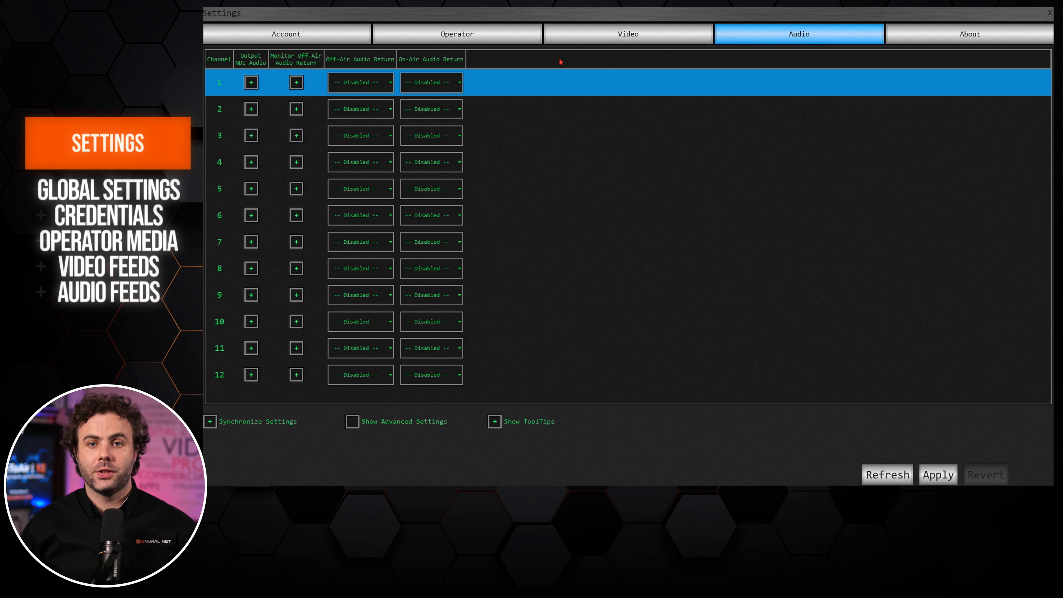
click(386, 83)
Use DVS Receive 1-2 for off-air and DVS Receive 3-4 for on-air audio return, save, and close Settings.
scroll(392, 176, down, 2)
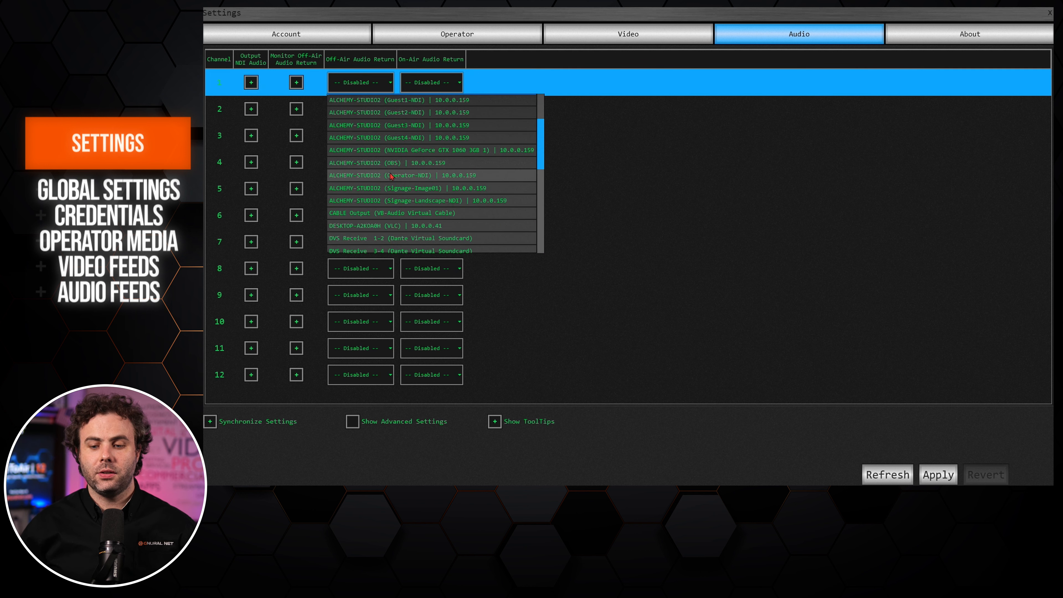
scroll(391, 176, down, 1)
click(396, 200)
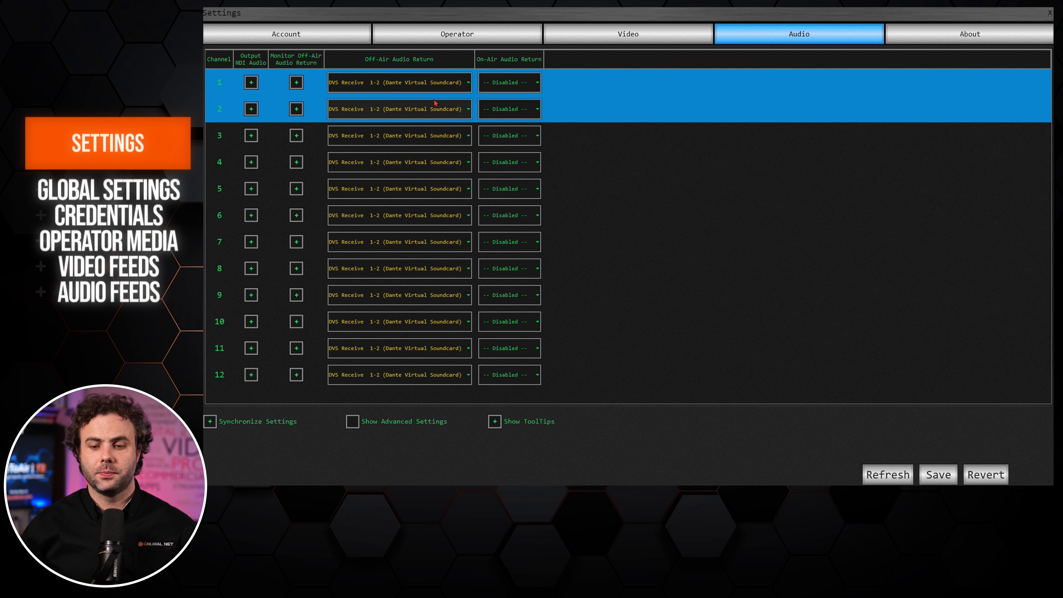
click(487, 86)
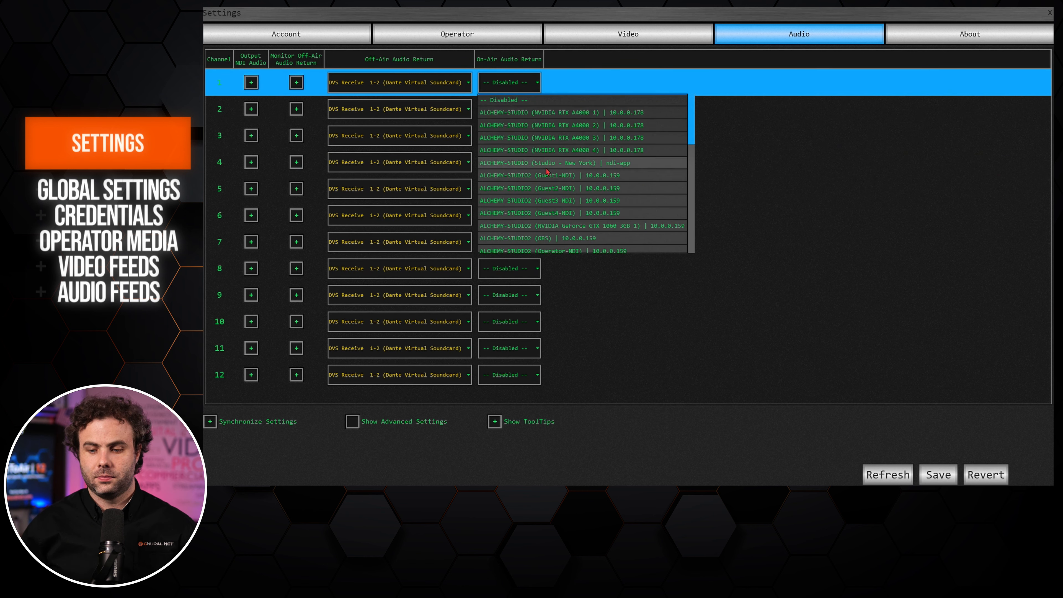
scroll(545, 208, down, 2)
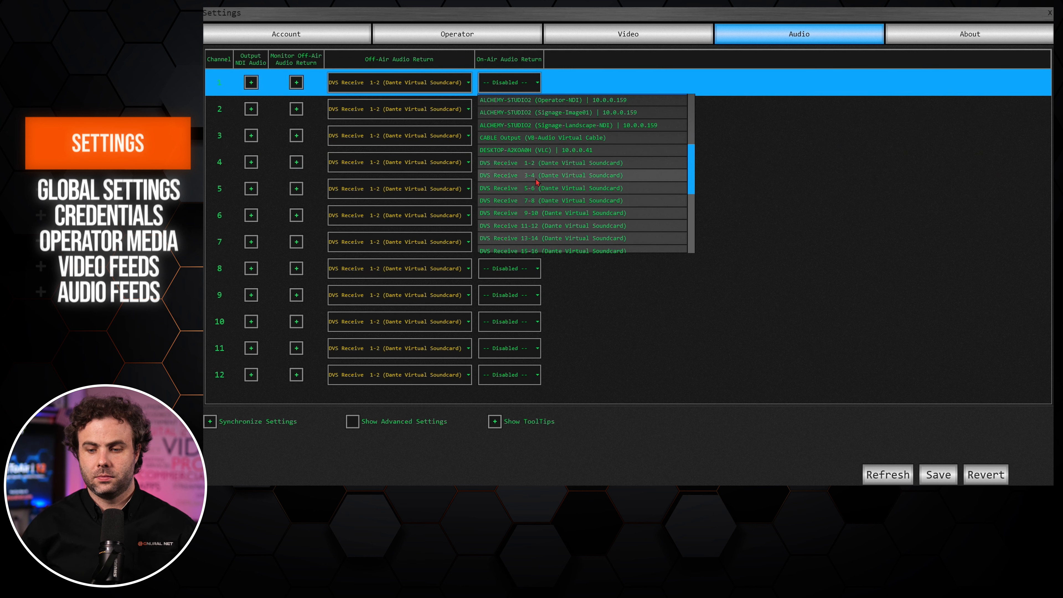
click(535, 190)
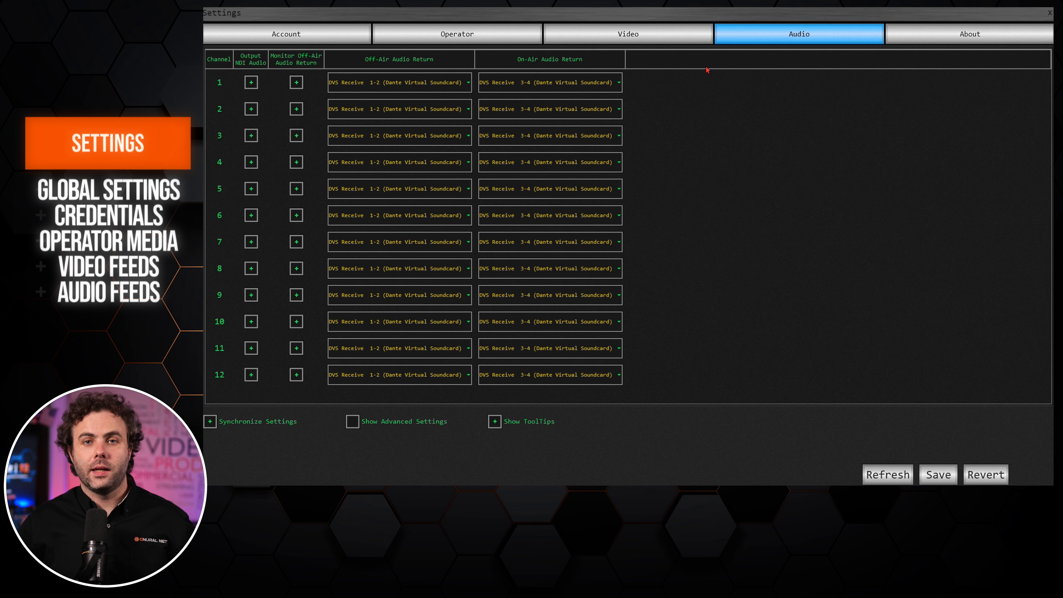
click(943, 473)
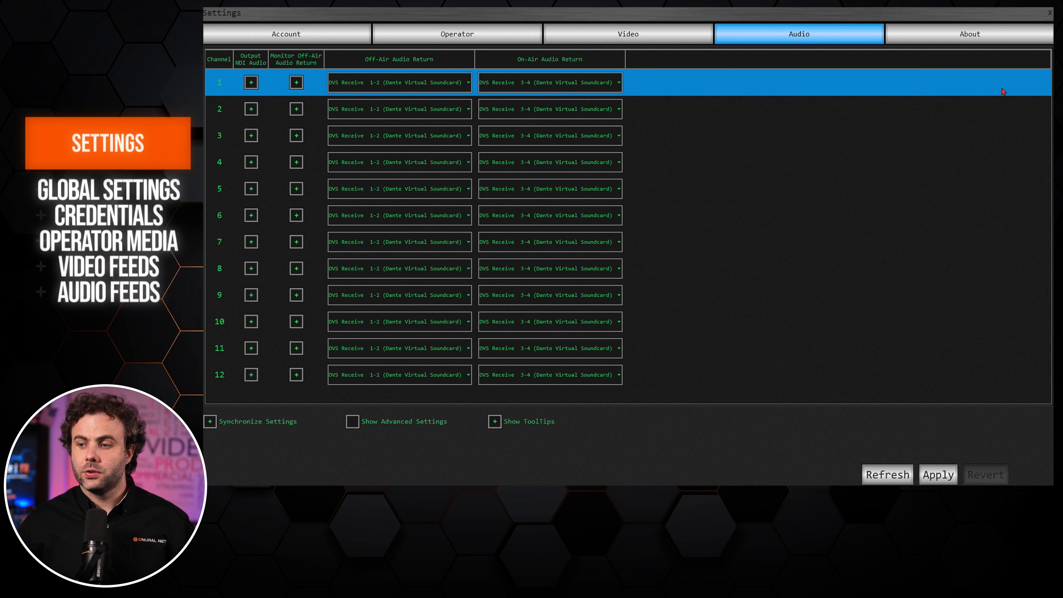
click(1048, 14)
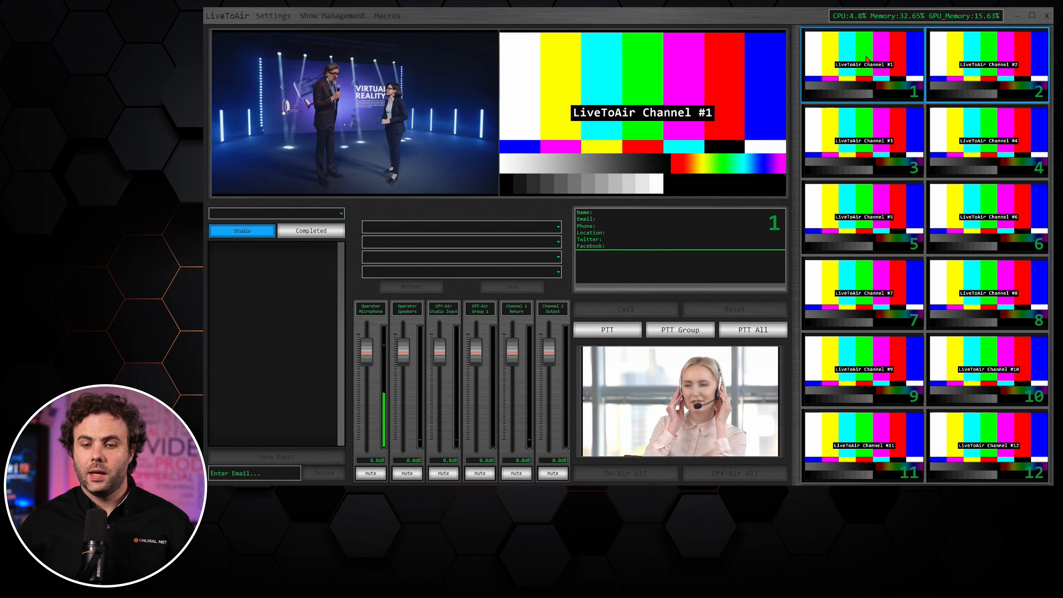
In a maximized Show Management window, create a new show named 'Example'.
click(334, 16)
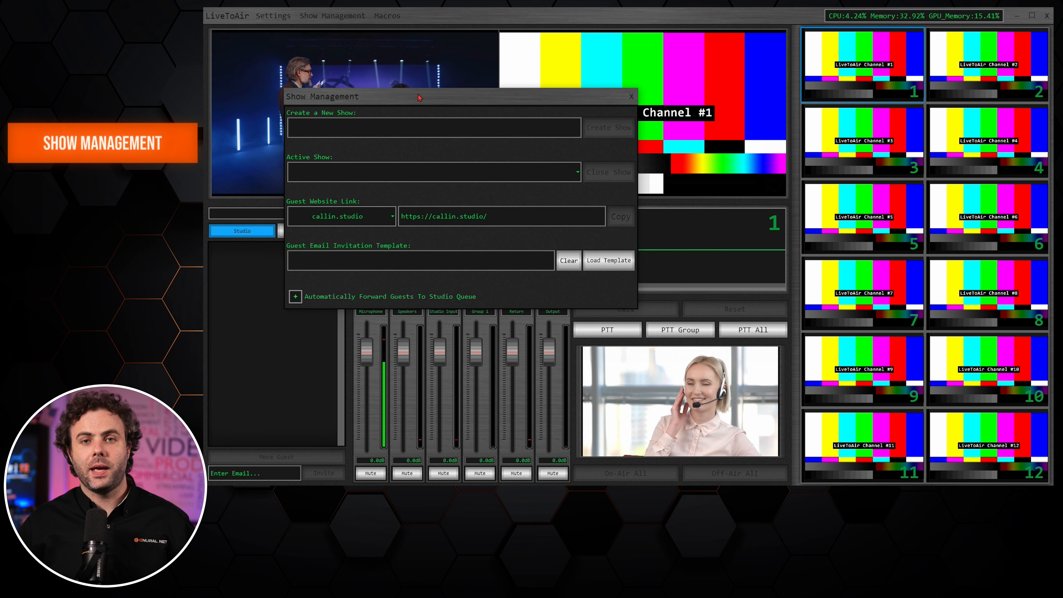
drag(418, 98, 444, 12)
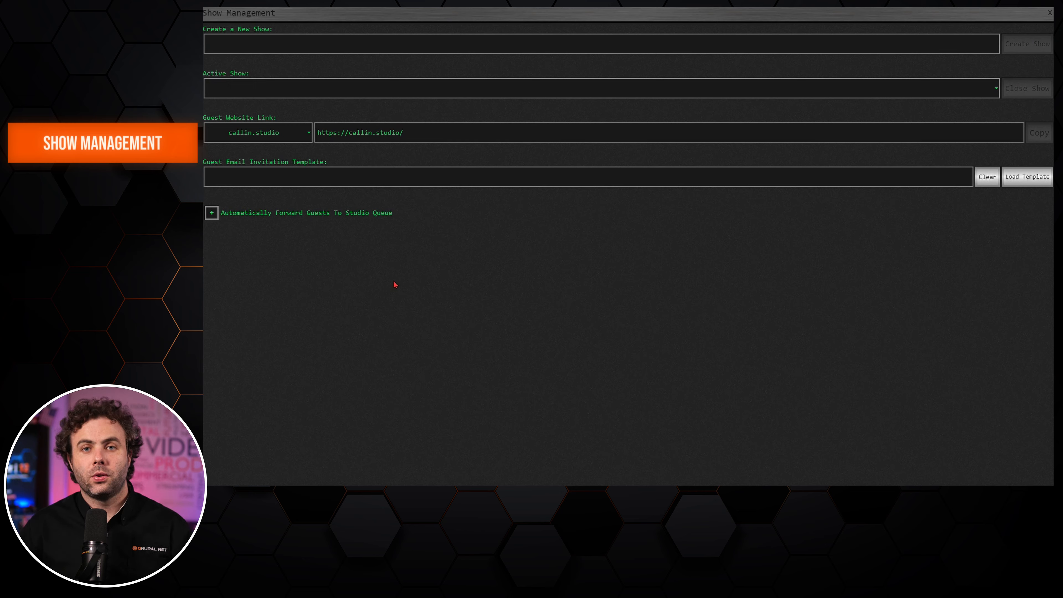
click(275, 46)
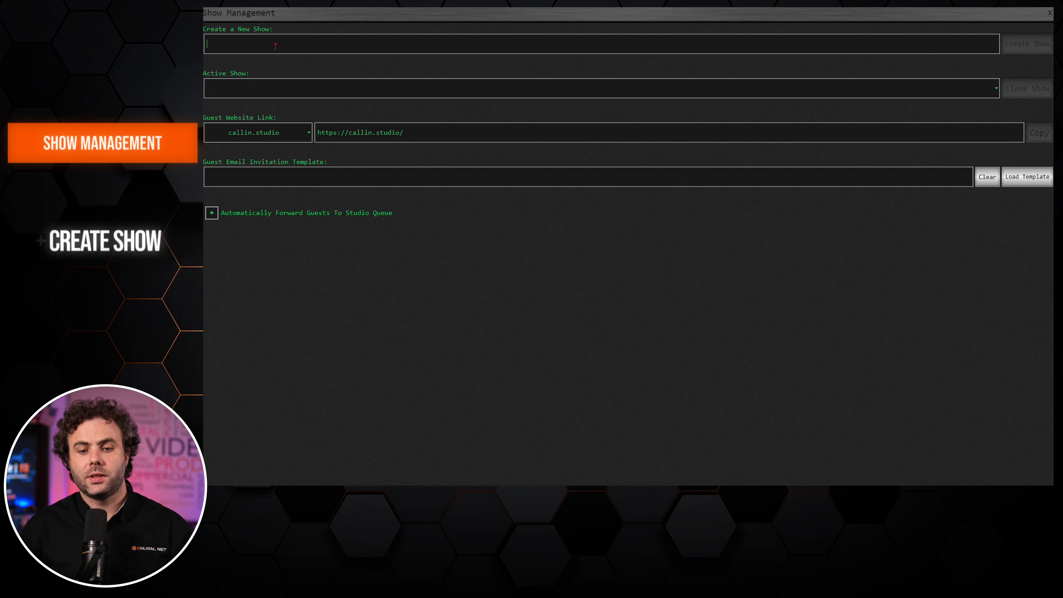
text(Example)
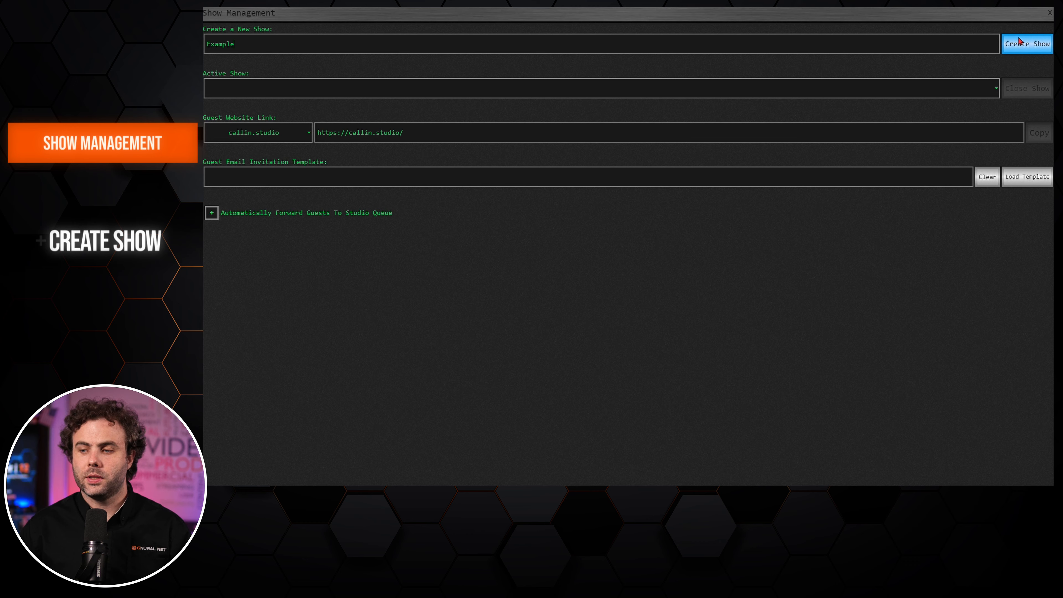
click(1025, 44)
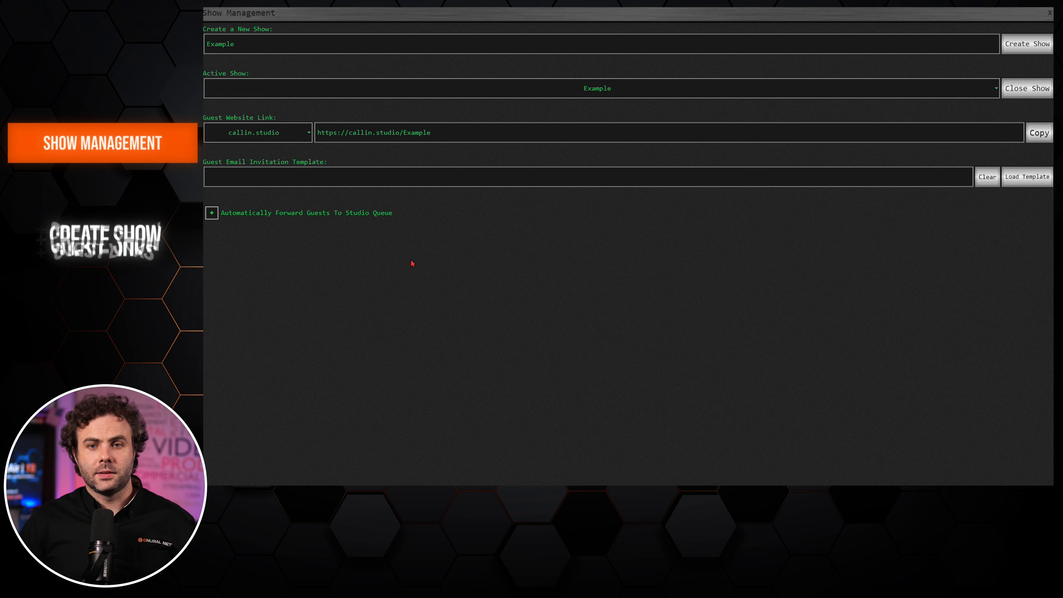
click(305, 138)
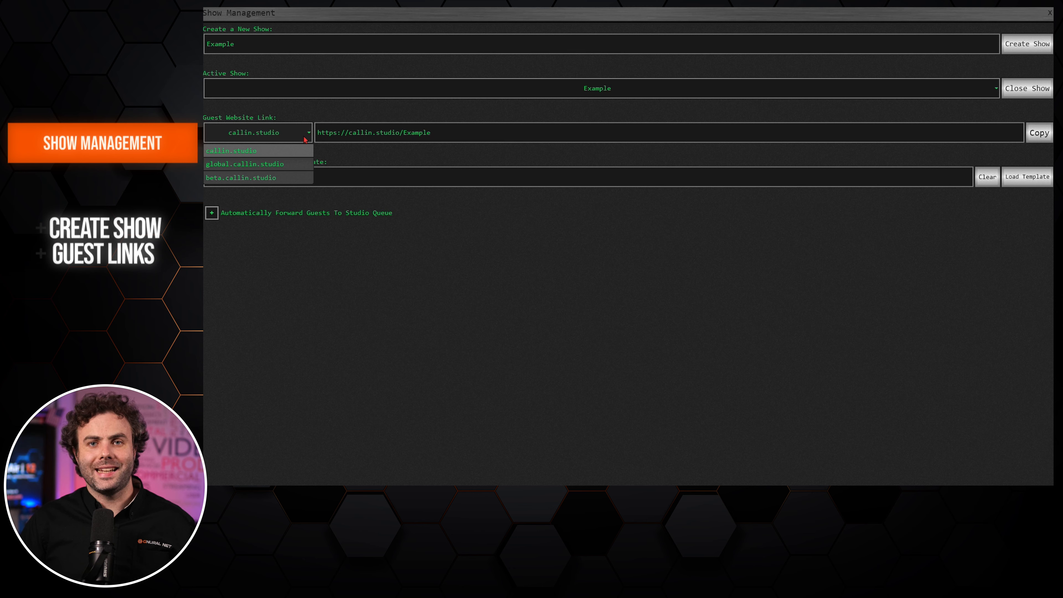
click(287, 165)
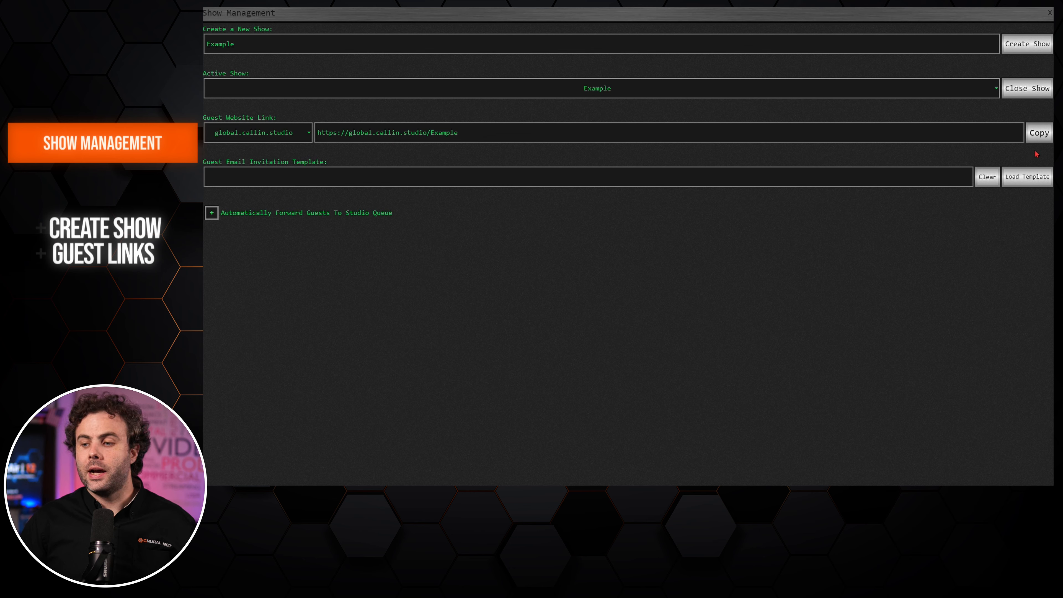